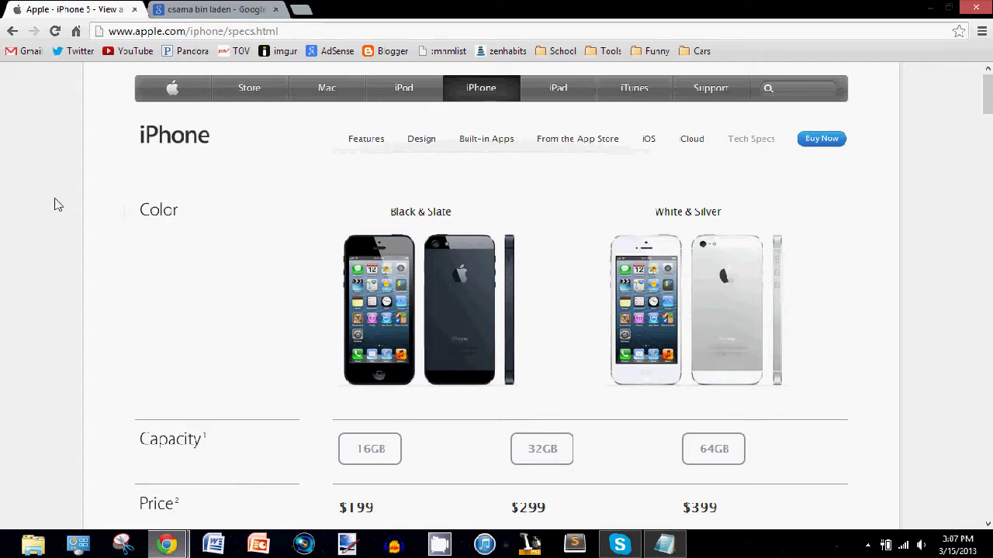
Step: Inspect the 16GB iPhone's $199 price element in the developer tools
{"action": "scroll", "coordinate": [257, 251], "scroll_direction": "down", "scroll_amount": 1}
{"action": "scroll", "coordinate": [257, 251], "scroll_direction": "up", "scroll_amount": 1}
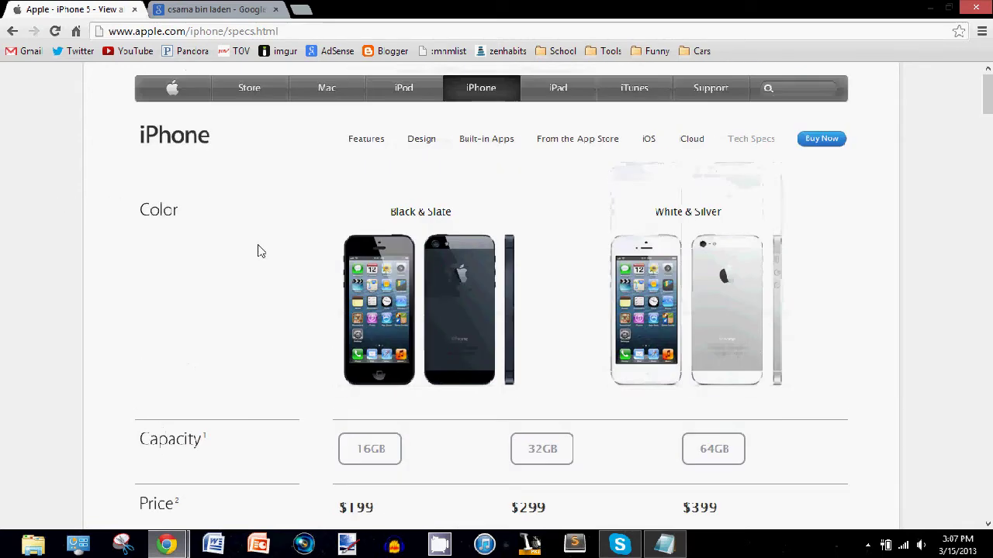
{"action": "scroll", "coordinate": [336, 284], "scroll_direction": "down", "scroll_amount": 2}
{"action": "scroll", "coordinate": [277, 268], "scroll_direction": "up", "scroll_amount": 1}
{"action": "scroll", "coordinate": [287, 280], "scroll_direction": "down", "scroll_amount": 1}
{"action": "scroll", "coordinate": [289, 291], "scroll_direction": "up", "scroll_amount": 1}
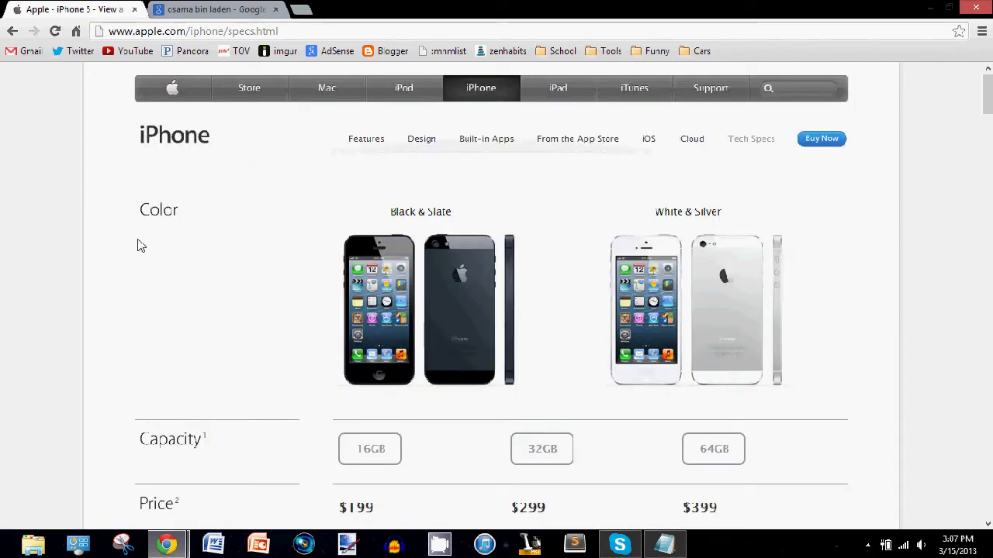
{"action": "scroll", "coordinate": [149, 232], "scroll_direction": "down", "scroll_amount": 1}
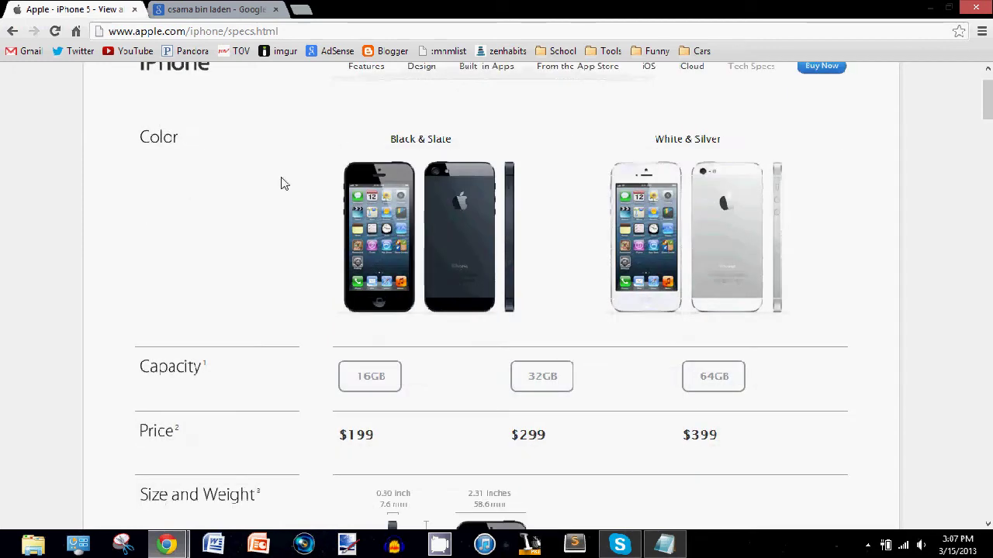
{"action": "scroll", "coordinate": [251, 242], "scroll_direction": "up", "scroll_amount": 1}
{"action": "scroll", "coordinate": [257, 227], "scroll_direction": "down", "scroll_amount": 1}
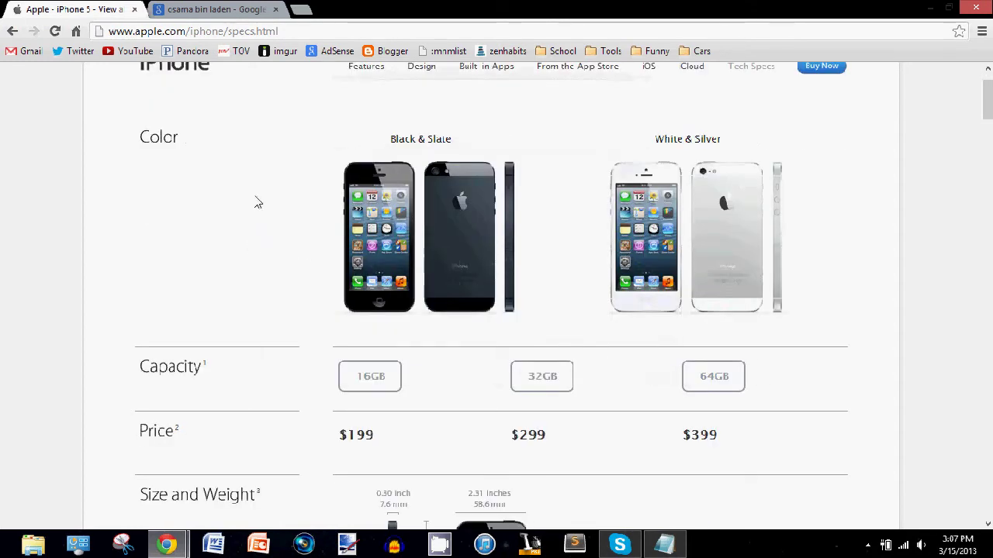
{"action": "scroll", "coordinate": [256, 195], "scroll_direction": "down", "scroll_amount": 1}
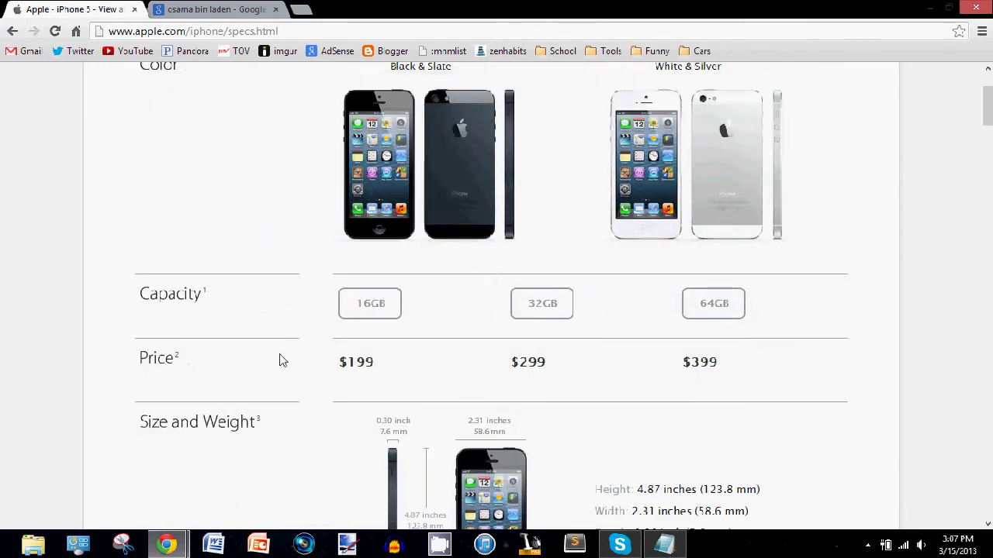
{"action": "right_click", "coordinate": [365, 367]}
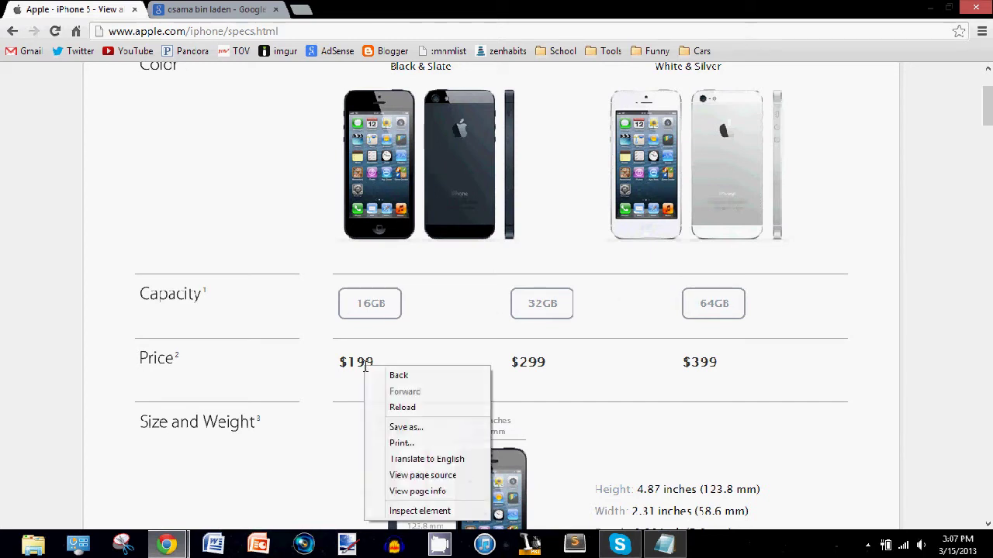
{"action": "left_click", "coordinate": [343, 372]}
{"action": "left_click_drag", "start_coordinate": [383, 370], "coordinate": [329, 371]}
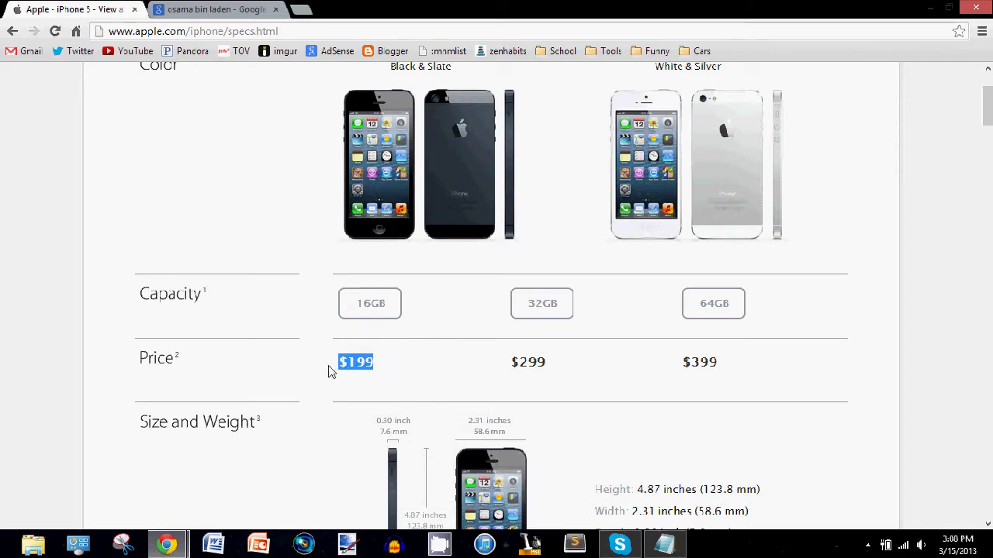
{"action": "left_click", "coordinate": [341, 371]}
{"action": "right_click", "coordinate": [369, 363]}
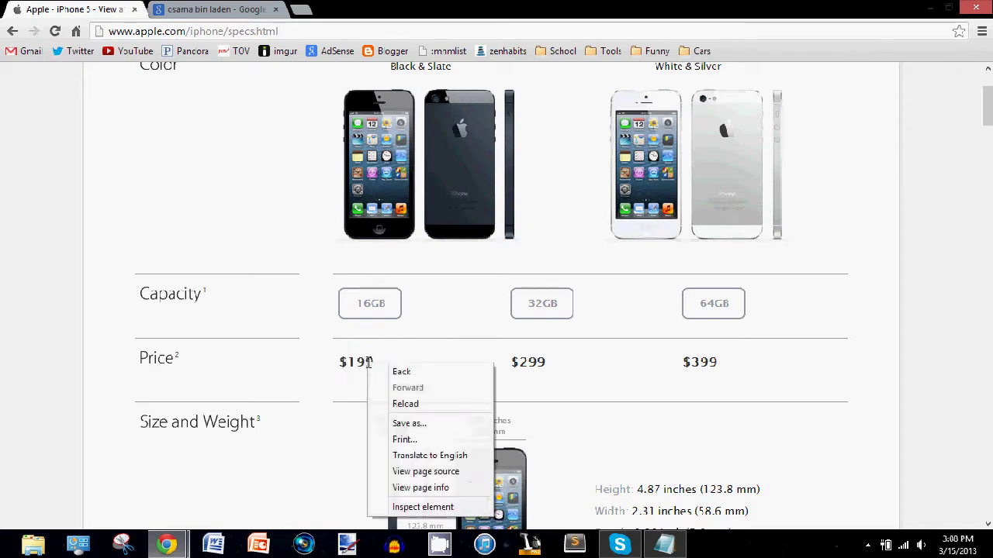
{"action": "left_click", "coordinate": [425, 507]}
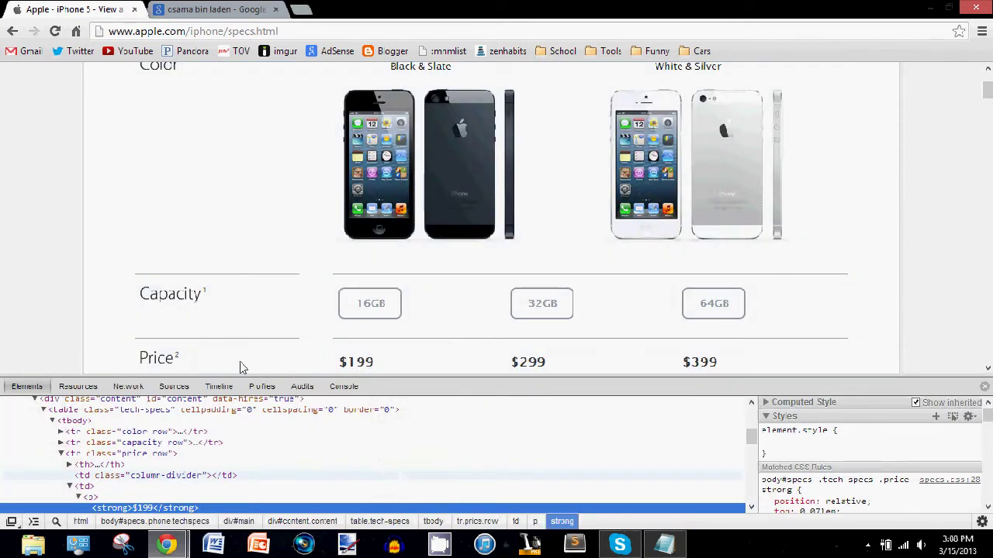
Step: Change the price text to $999 and close the developer tools
{"action": "scroll", "coordinate": [206, 496], "scroll_direction": "down", "scroll_amount": 2}
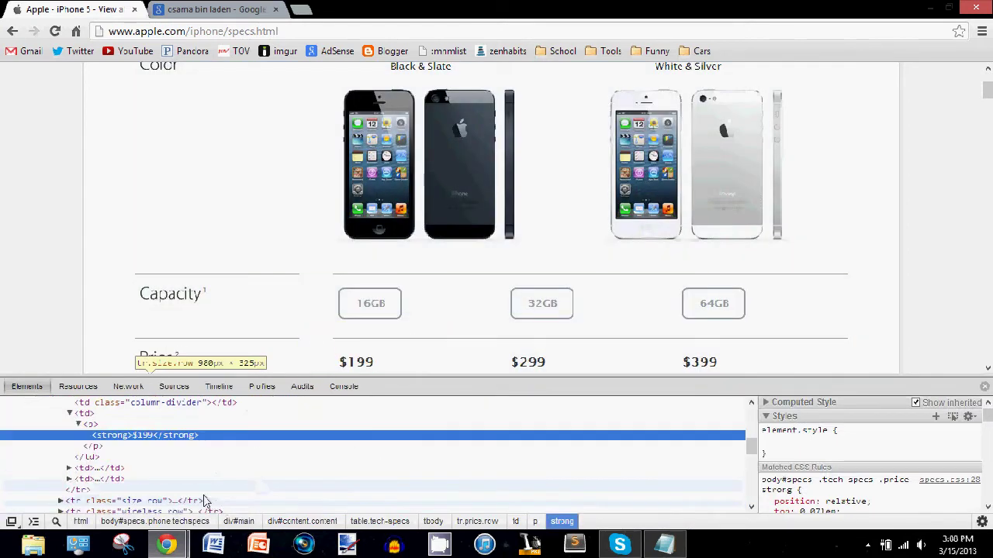
{"action": "double_click", "coordinate": [150, 436]}
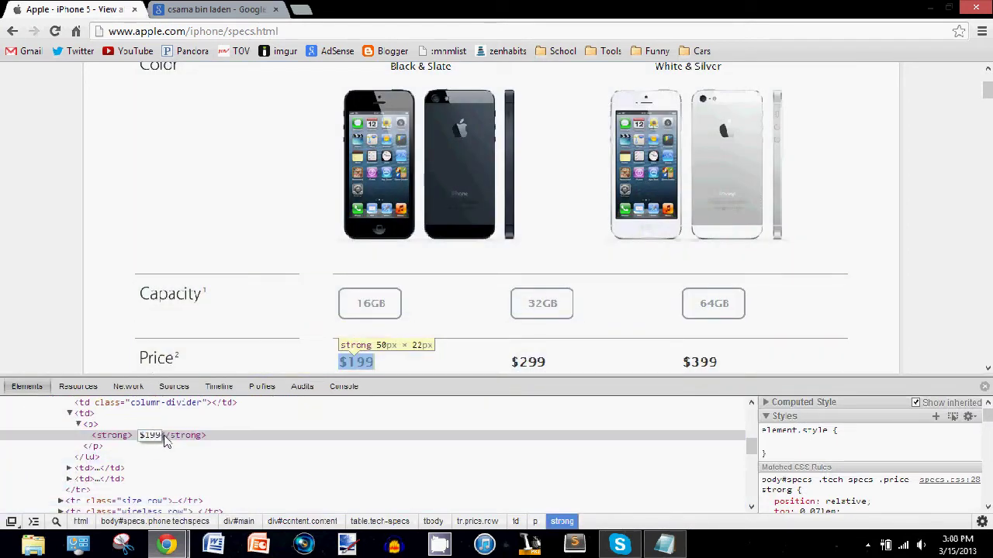
{"action": "key", "text": "Return"}
{"action": "double_click", "coordinate": [148, 436]}
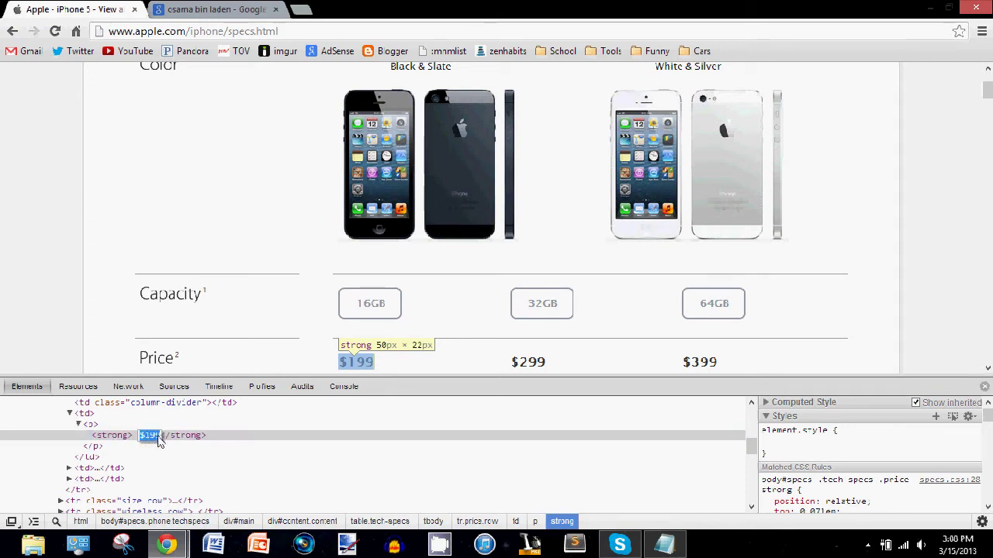
{"action": "type", "text": "$99"}
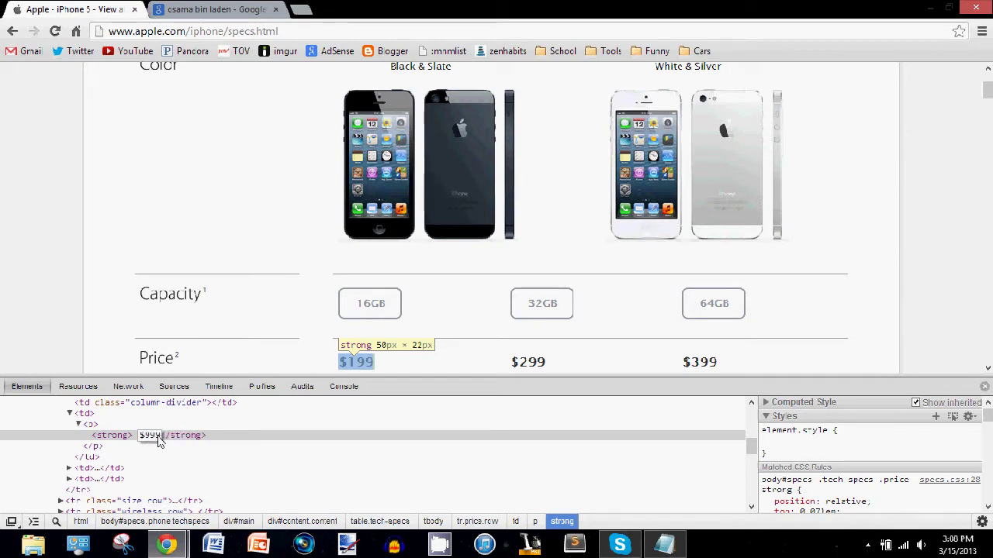
{"action": "type", "text": "9"}
{"action": "key", "text": "Return"}
{"action": "scroll", "coordinate": [415, 364], "scroll_direction": "down", "scroll_amount": 1}
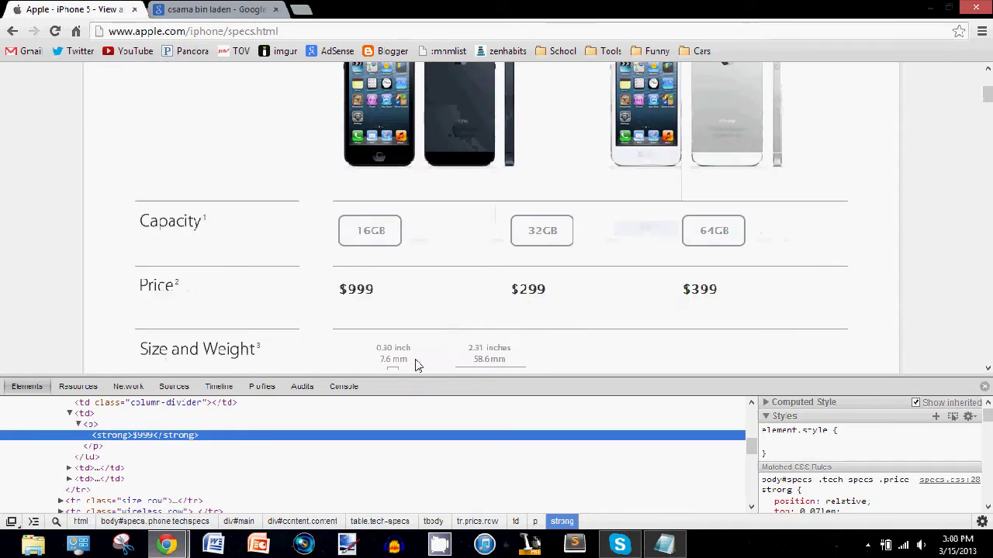
{"action": "left_click", "coordinate": [982, 387]}
Step: Inspect the 32GB iPhone's $299 price, change it to $5000, and close the tools
{"action": "scroll", "coordinate": [525, 361], "scroll_direction": "up", "scroll_amount": 2}
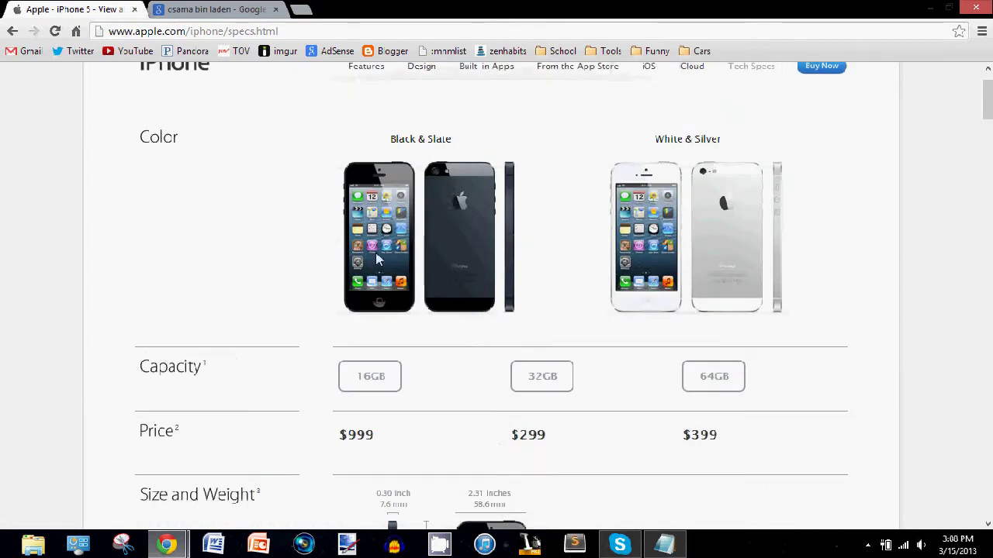
{"action": "scroll", "coordinate": [380, 246], "scroll_direction": "up", "scroll_amount": 1}
{"action": "scroll", "coordinate": [391, 209], "scroll_direction": "down", "scroll_amount": 1}
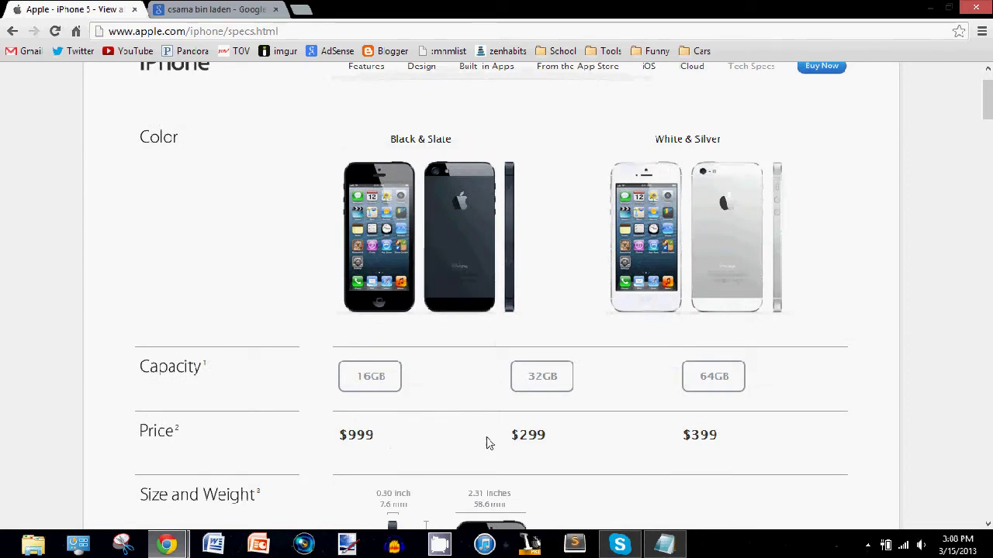
{"action": "right_click", "coordinate": [526, 432]}
{"action": "left_click", "coordinate": [552, 419]}
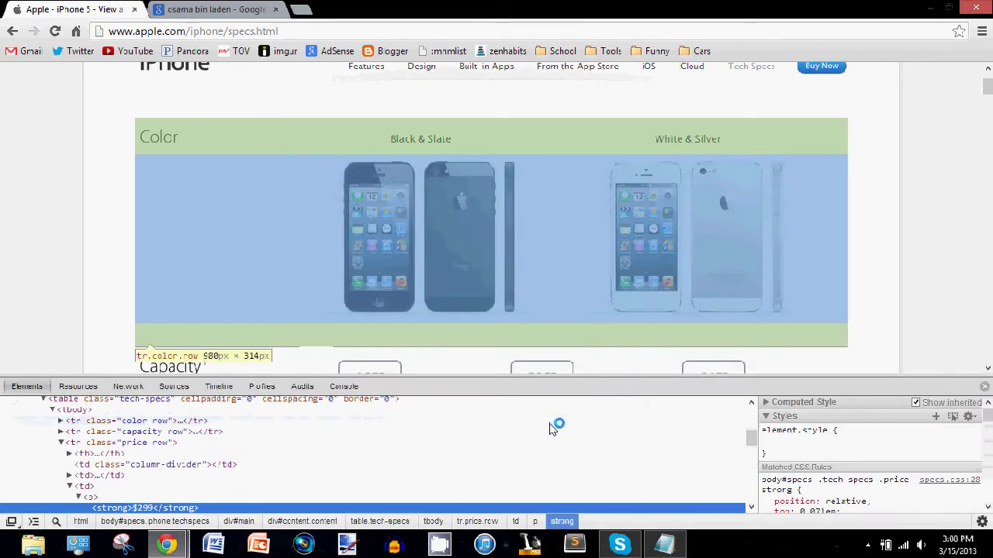
{"action": "double_click", "coordinate": [149, 436]}
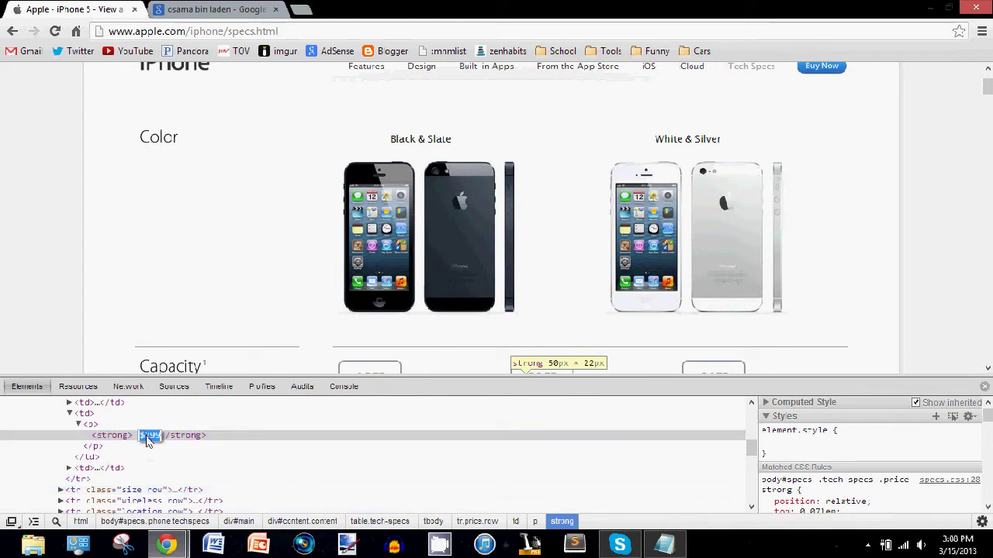
{"action": "type", "text": "$5000"}
{"action": "left_click", "coordinate": [200, 439]}
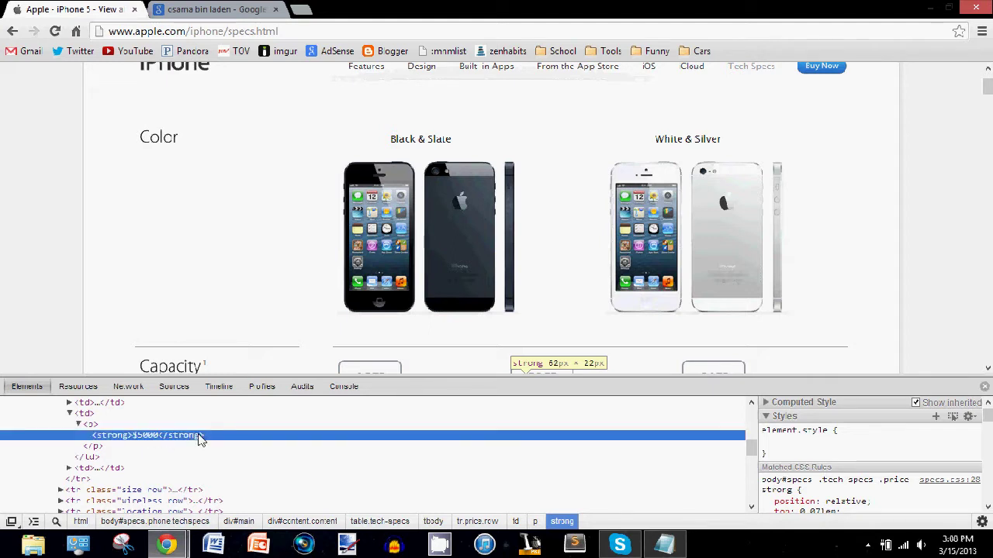
{"action": "left_click", "coordinate": [984, 386]}
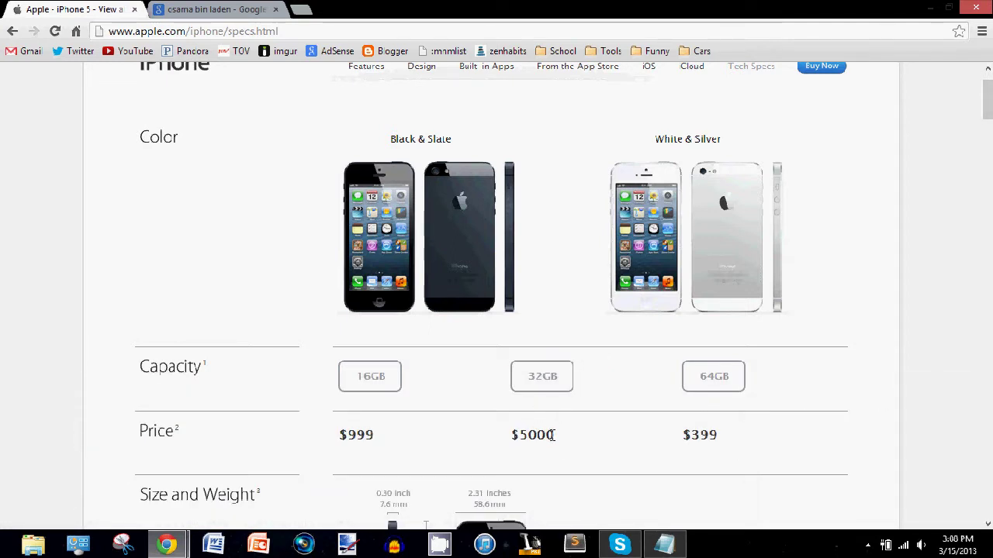
Step: Scroll through the page to review the $999, $5000 and $399 prices
{"action": "scroll", "coordinate": [547, 441], "scroll_direction": "down", "scroll_amount": 1}
{"action": "scroll", "coordinate": [547, 441], "scroll_direction": "up", "scroll_amount": 2}
{"action": "scroll", "coordinate": [547, 441], "scroll_direction": "down", "scroll_amount": 1}
{"action": "scroll", "coordinate": [546, 440], "scroll_direction": "down", "scroll_amount": 1}
{"action": "scroll", "coordinate": [503, 388], "scroll_direction": "down", "scroll_amount": 1}
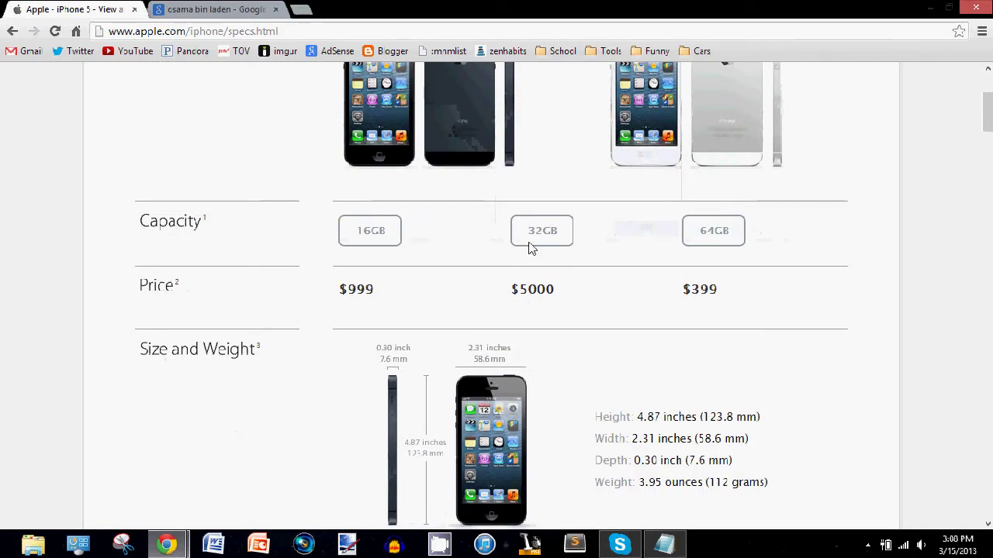
{"action": "scroll", "coordinate": [525, 303], "scroll_direction": "up", "scroll_amount": 2}
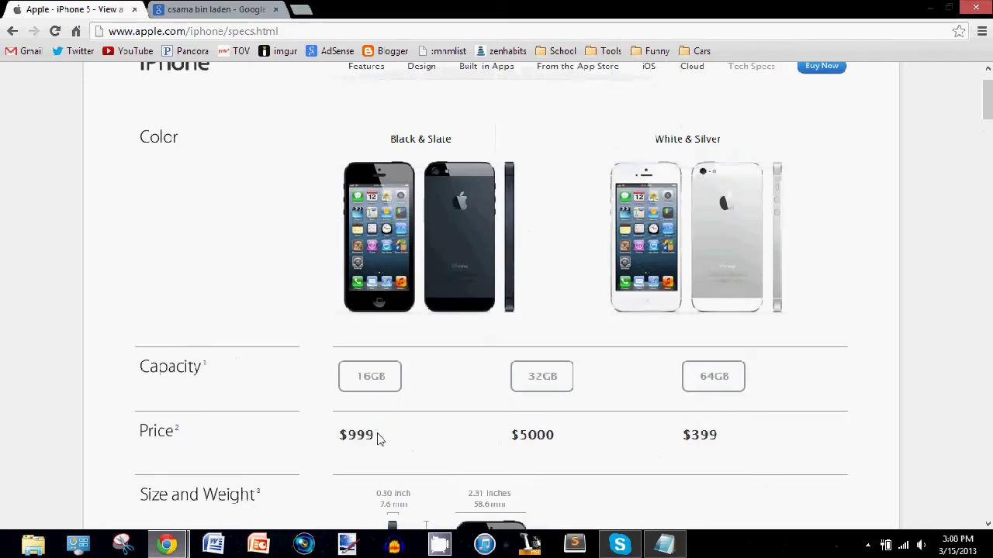
{"action": "scroll", "coordinate": [434, 355], "scroll_direction": "down", "scroll_amount": 6}
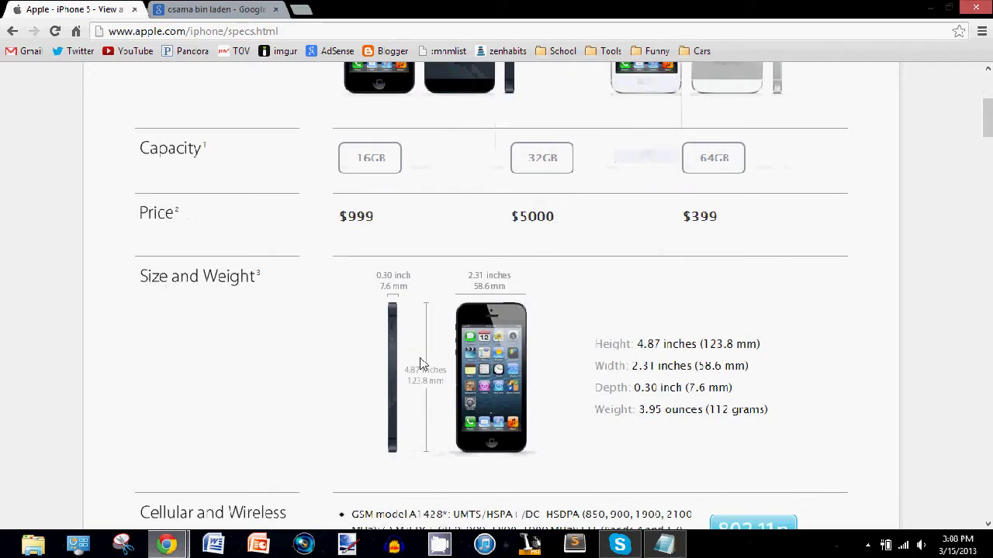
{"action": "scroll", "coordinate": [301, 377], "scroll_direction": "down", "scroll_amount": 3}
{"action": "scroll", "coordinate": [305, 372], "scroll_direction": "up", "scroll_amount": 9}
{"action": "scroll", "coordinate": [380, 374], "scroll_direction": "up", "scroll_amount": 1}
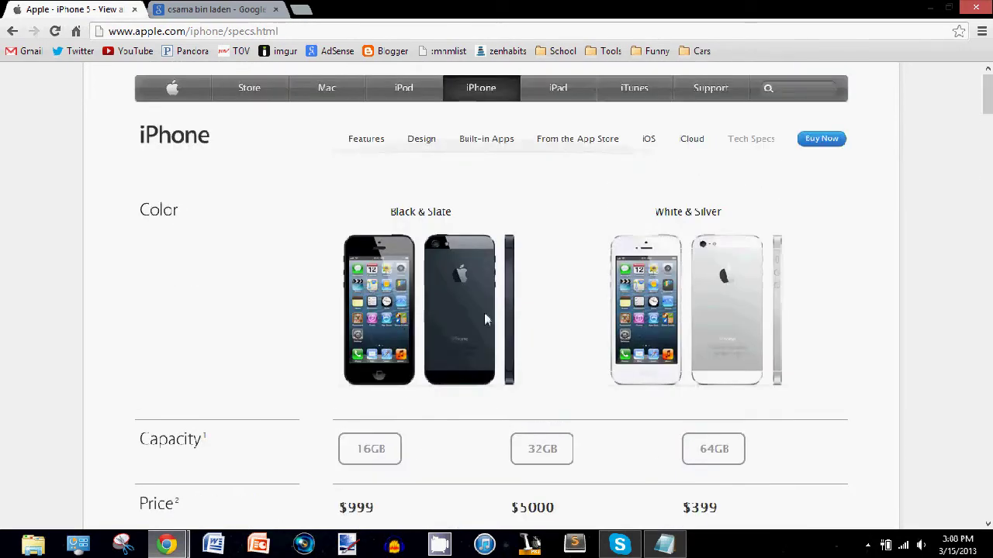
{"action": "right_click", "coordinate": [458, 300]}
Step: Inspect the phone image element and preview the page's image resources
{"action": "left_click", "coordinate": [403, 293]}
{"action": "right_click", "coordinate": [424, 295]}
{"action": "left_click", "coordinate": [233, 288]}
{"action": "left_click_drag", "start_coordinate": [422, 294], "coordinate": [441, 281]}
{"action": "right_click", "coordinate": [441, 282]}
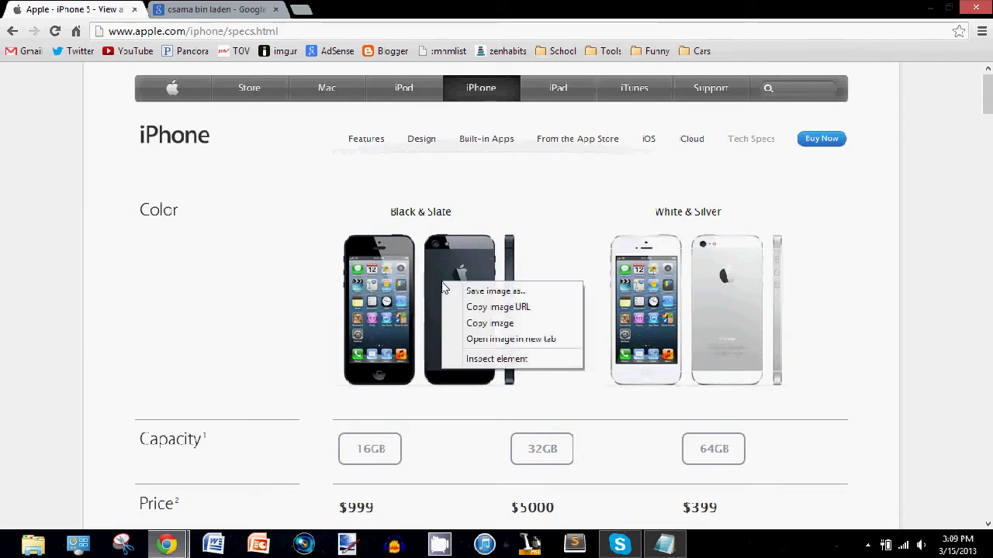
{"action": "left_click", "coordinate": [484, 360]}
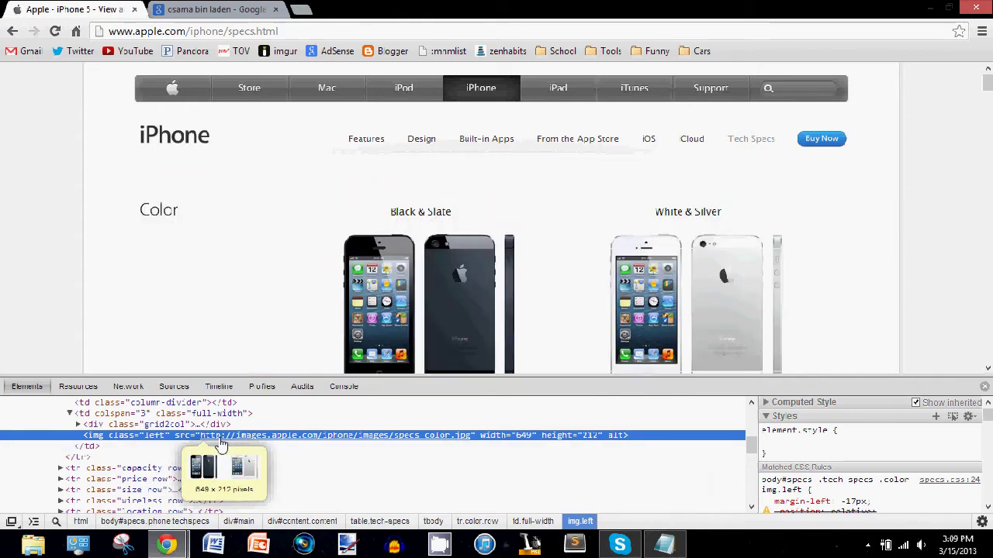
{"action": "left_click", "coordinate": [221, 438]}
{"action": "left_click", "coordinate": [87, 444]}
{"action": "left_click", "coordinate": [96, 469]}
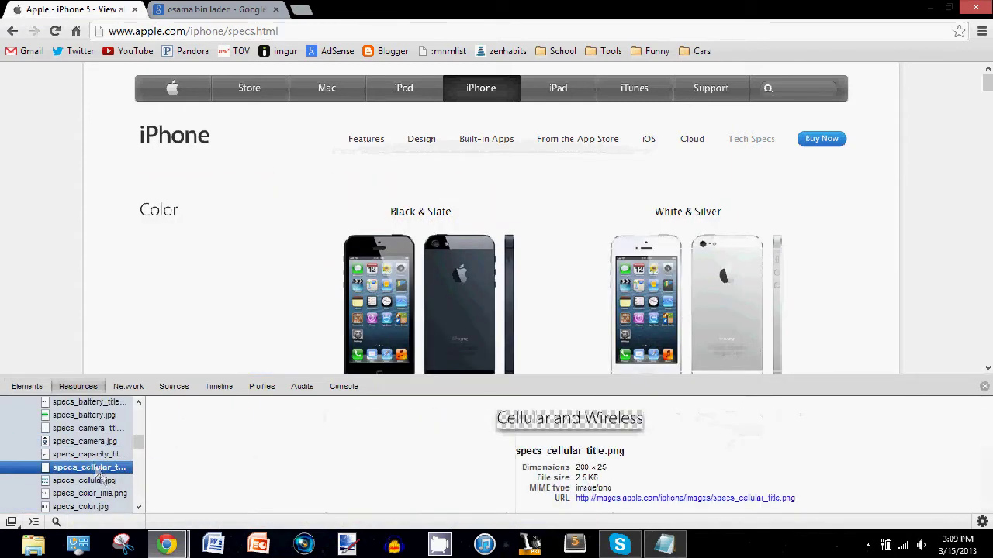
{"action": "left_click", "coordinate": [107, 494]}
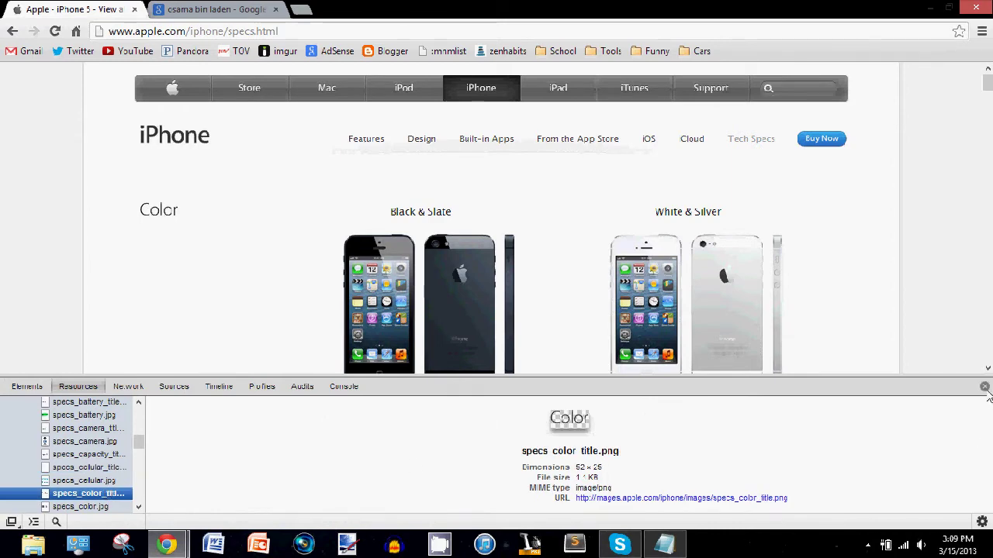
Step: Select the black iPhone image's src address, then open the portrait photo in the Google tab
{"action": "left_click", "coordinate": [985, 386]}
{"action": "right_click", "coordinate": [442, 329]}
{"action": "left_click", "coordinate": [470, 404]}
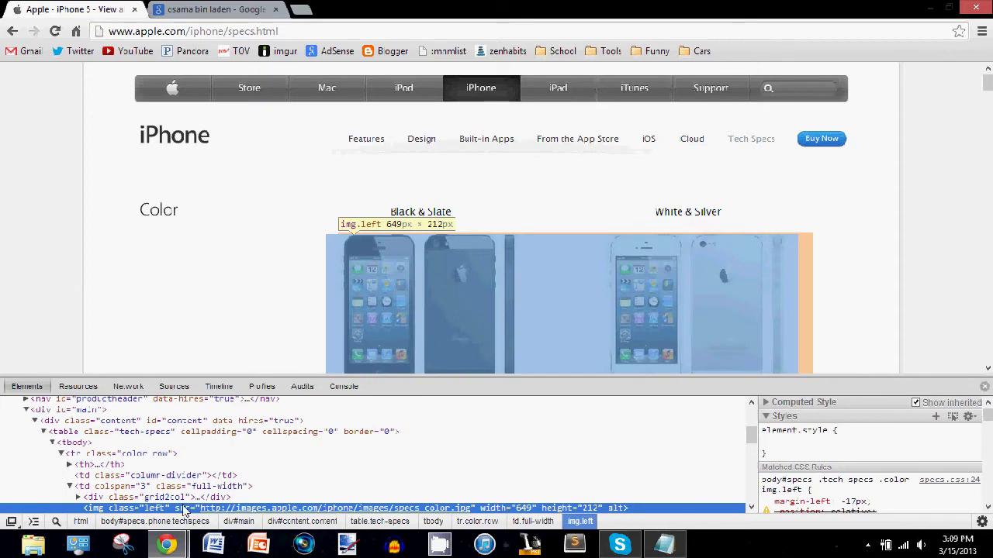
{"action": "double_click", "coordinate": [188, 509]}
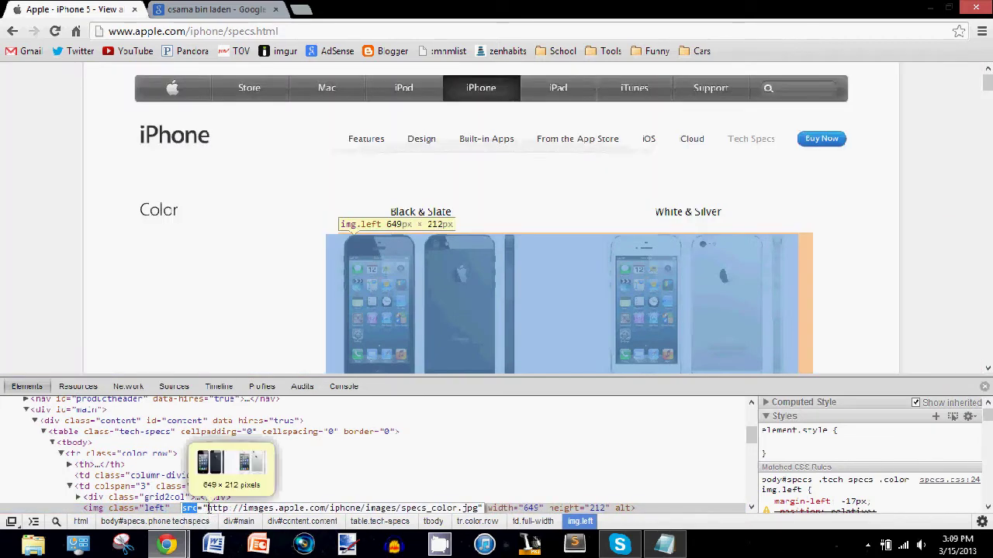
{"action": "left_click_drag", "start_coordinate": [208, 508], "coordinate": [252, 509]}
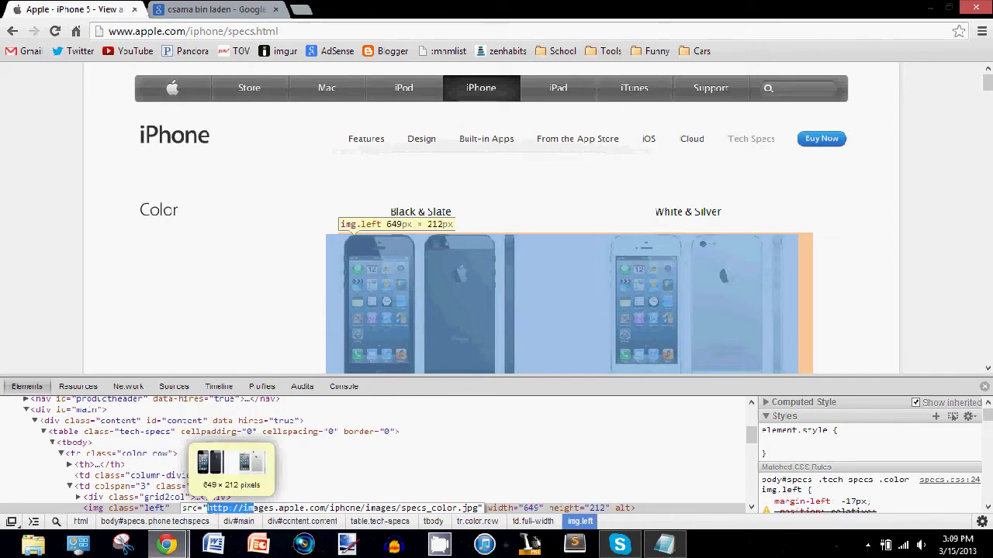
{"action": "left_click", "coordinate": [208, 508]}
{"action": "left_click_drag", "start_coordinate": [208, 508], "coordinate": [481, 508]}
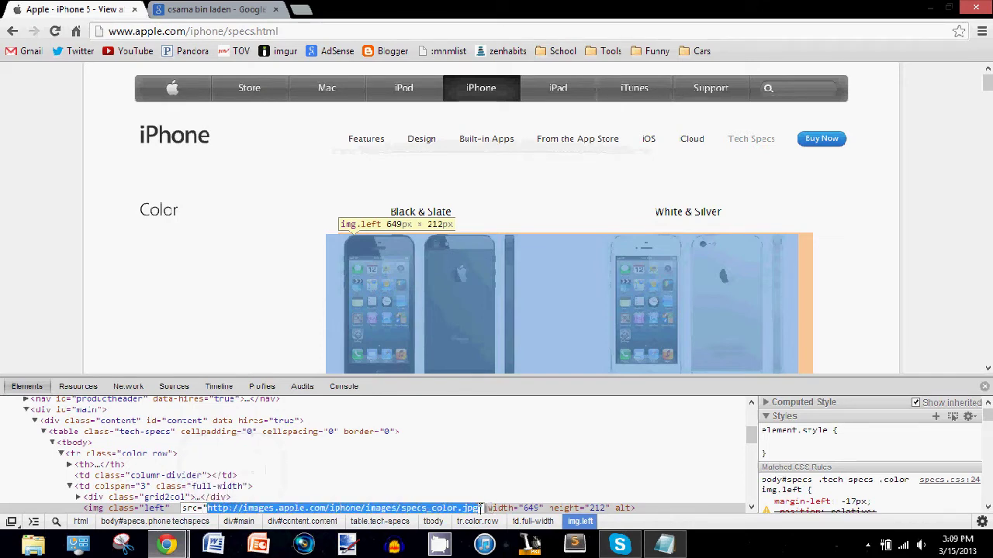
{"action": "left_click_drag", "start_coordinate": [481, 510], "coordinate": [583, 236]}
{"action": "left_click", "coordinate": [583, 241]}
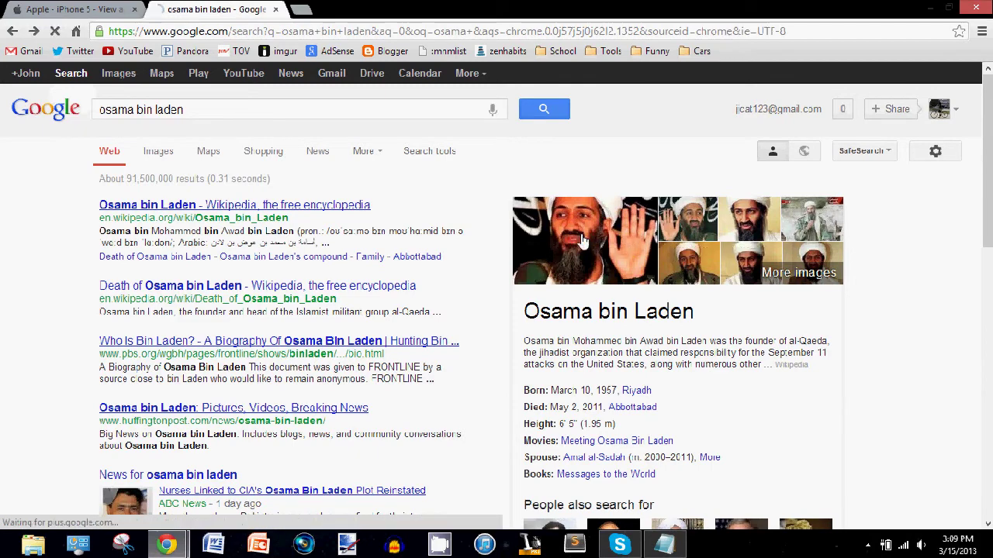
Step: Open the original -Osama-bin-Laden-005.jpg image, copy its address, and return to the Apple tab
{"action": "left_click", "coordinate": [809, 242]}
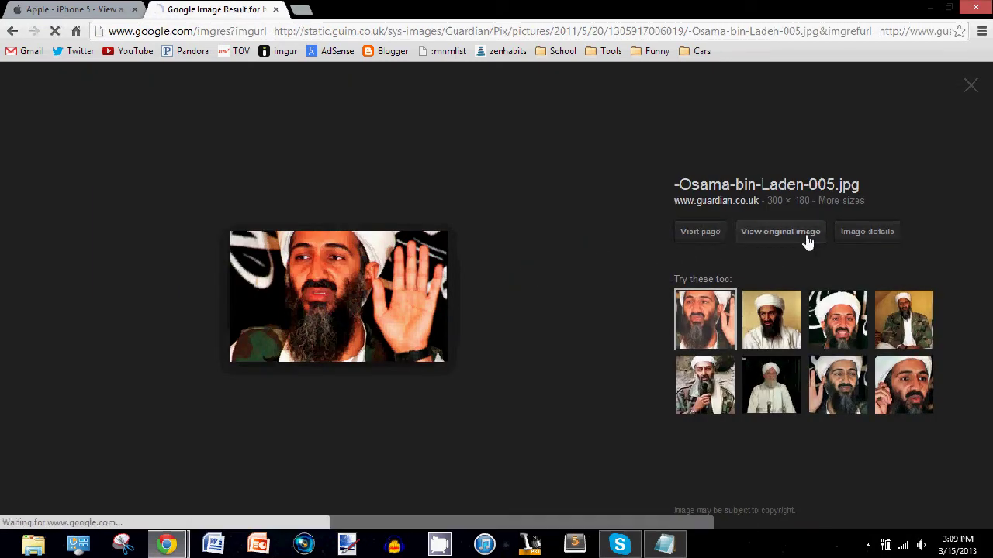
{"action": "left_click", "coordinate": [311, 29]}
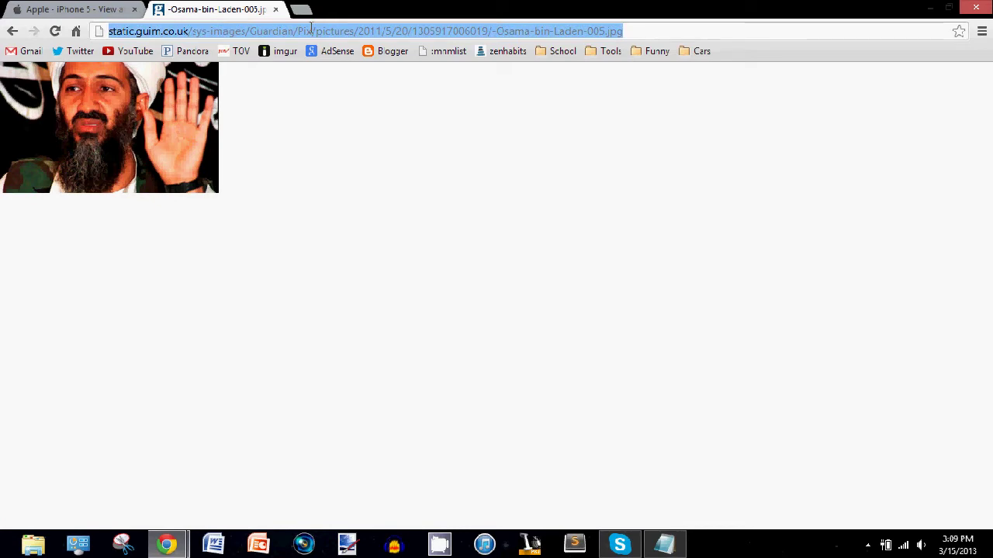
{"action": "left_click", "coordinate": [49, 8]}
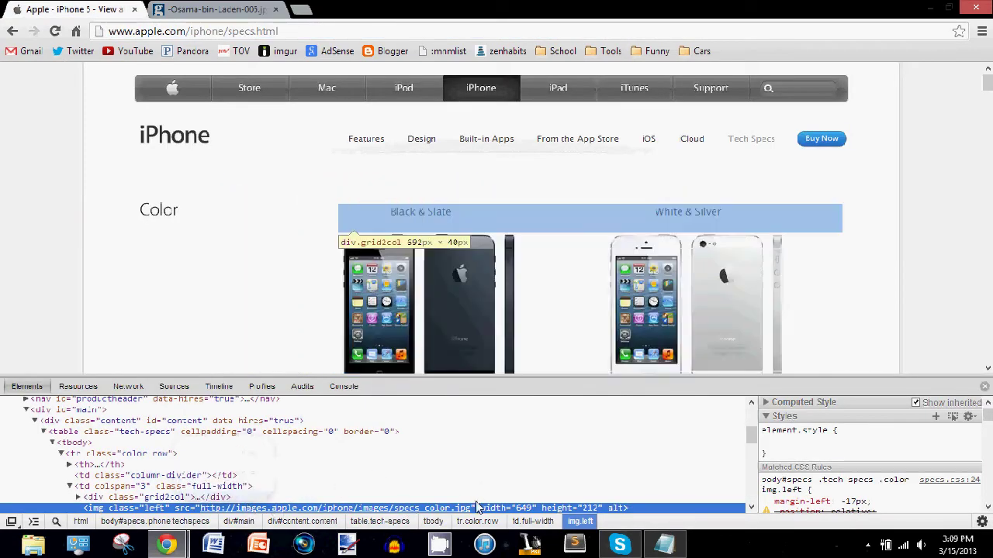
Step: Replace the iPhone image's src with the copied Guardian photo URL and close the tools
{"action": "double_click", "coordinate": [196, 509]}
{"action": "left_click_drag", "start_coordinate": [207, 509], "coordinate": [478, 475]}
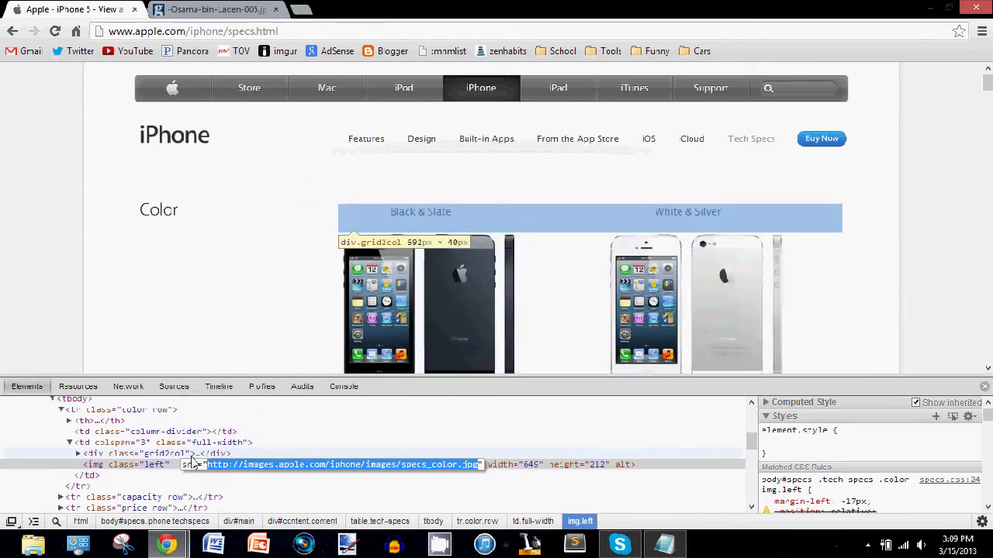
{"action": "key", "text": "ctrl+v"}
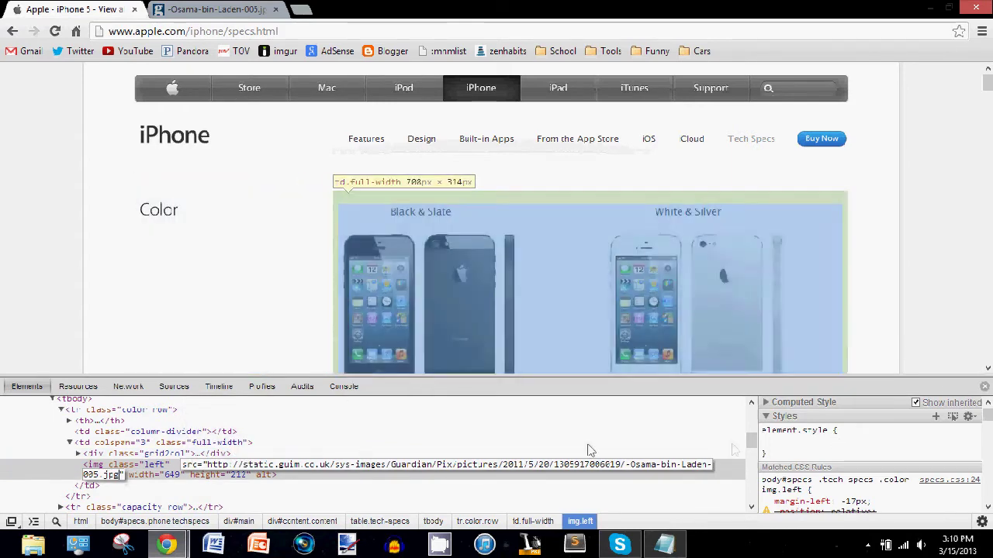
{"action": "key", "text": "Return"}
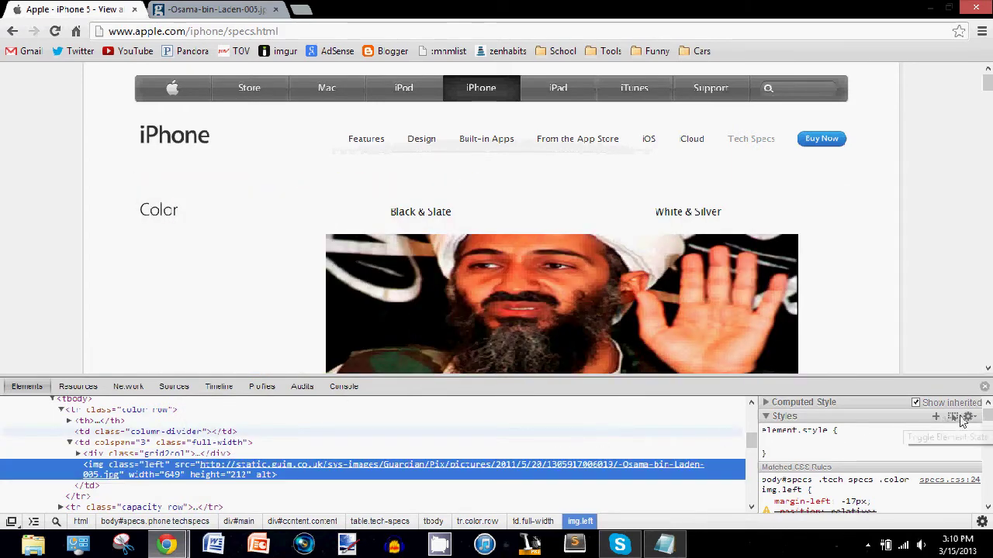
{"action": "left_click", "coordinate": [984, 386]}
Step: Review the edited prices, then reload the page with F5 to restore the originals
{"action": "scroll", "coordinate": [214, 350], "scroll_direction": "down", "scroll_amount": 2}
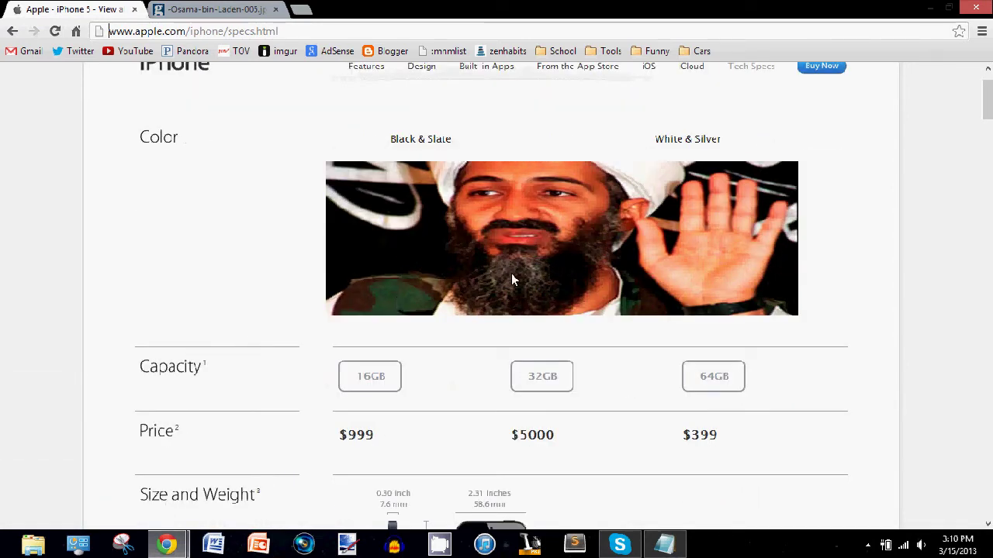
{"action": "scroll", "coordinate": [473, 275], "scroll_direction": "up", "scroll_amount": 2}
{"action": "scroll", "coordinate": [442, 272], "scroll_direction": "down", "scroll_amount": 2}
{"action": "scroll", "coordinate": [432, 269], "scroll_direction": "down", "scroll_amount": 2}
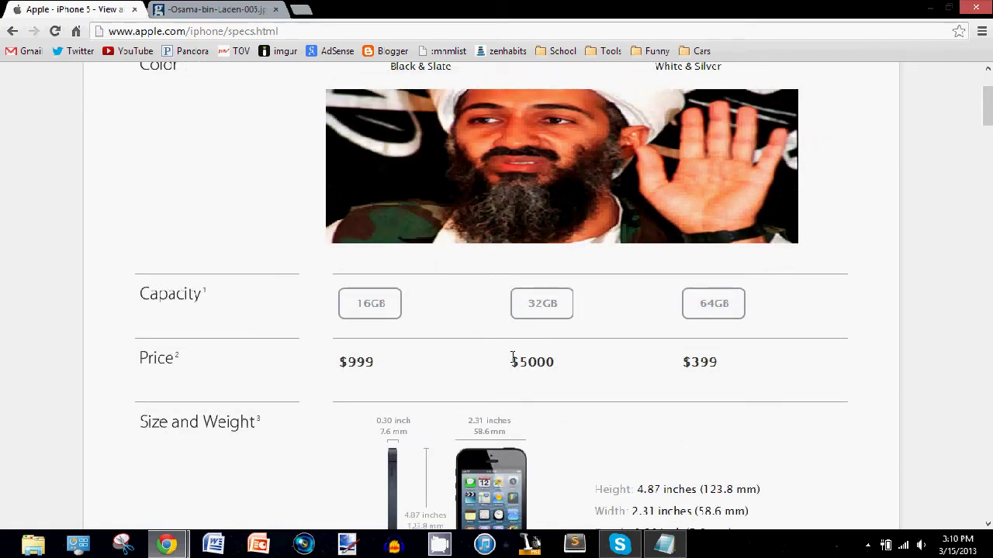
{"action": "left_click_drag", "start_coordinate": [511, 358], "coordinate": [552, 365]}
{"action": "scroll", "coordinate": [569, 361], "scroll_direction": "down", "scroll_amount": 6}
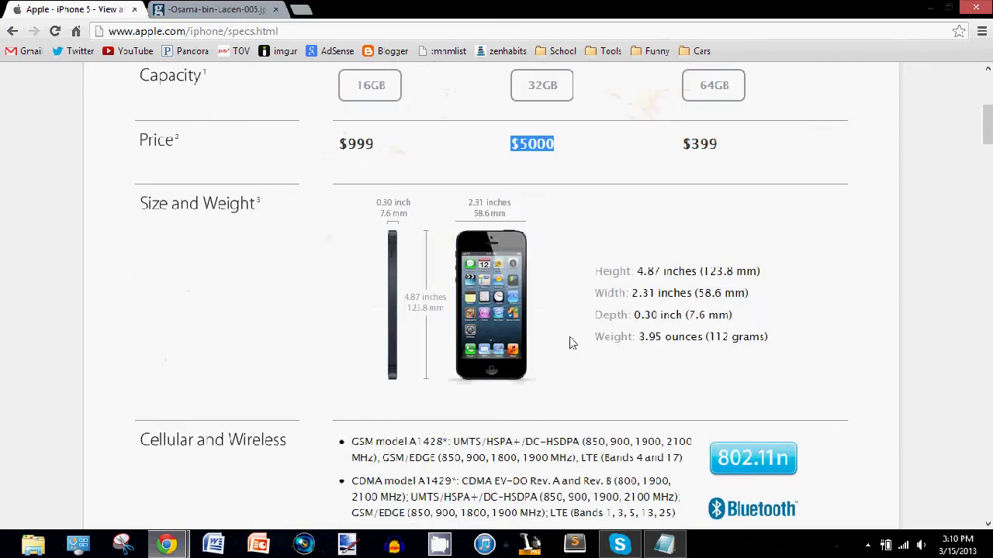
{"action": "scroll", "coordinate": [569, 342], "scroll_direction": "up", "scroll_amount": 5}
{"action": "left_click", "coordinate": [569, 500]}
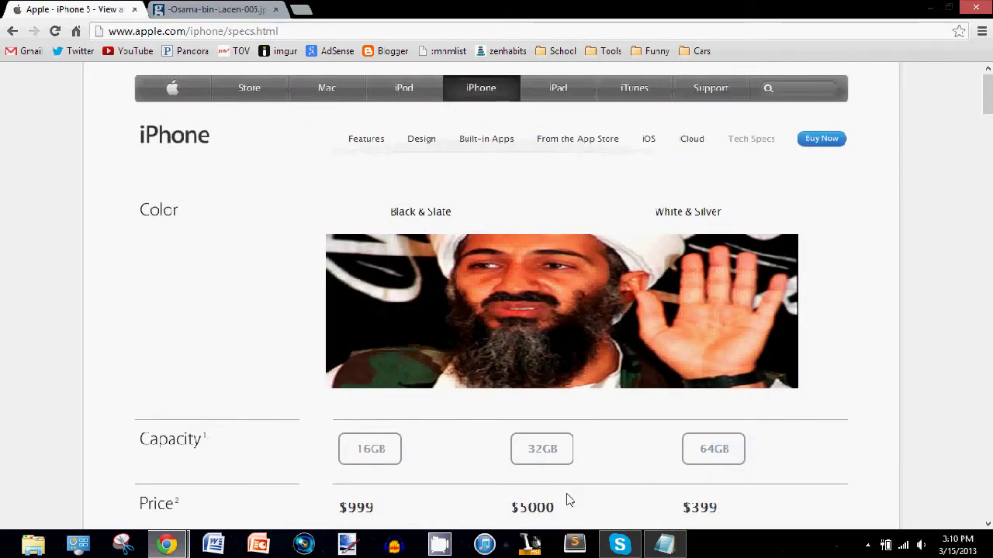
{"action": "key", "text": "F5"}
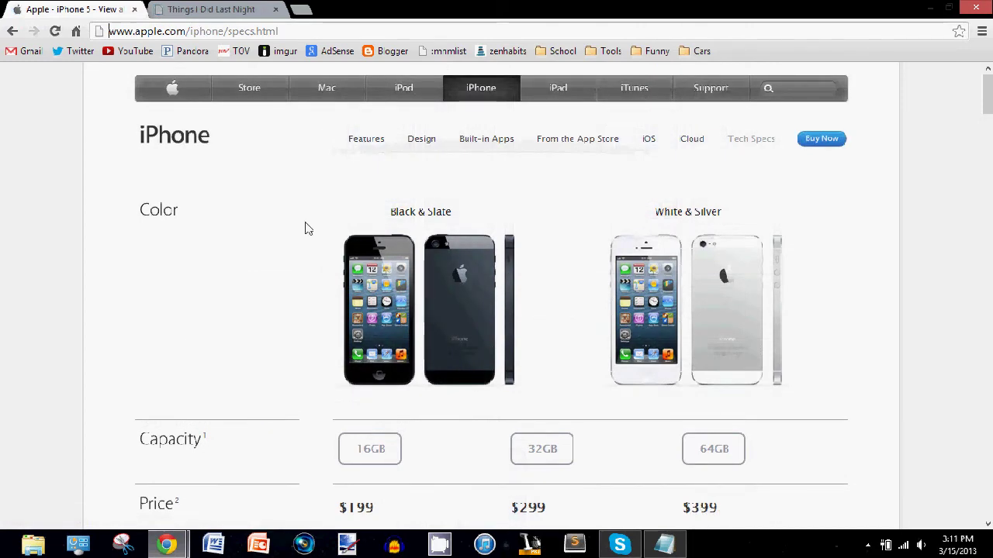
{"action": "right_click", "coordinate": [371, 144]}
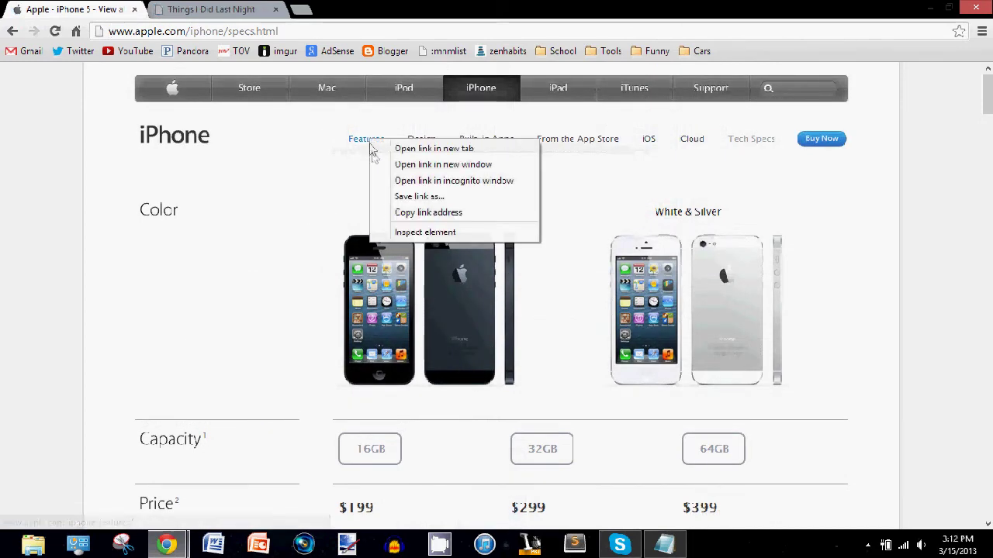
{"action": "left_click", "coordinate": [419, 231]}
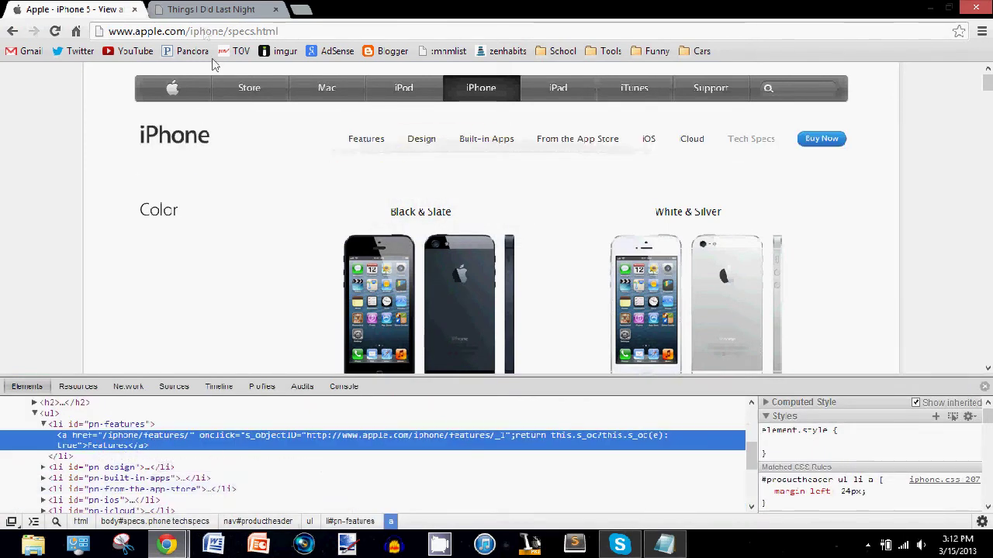
{"action": "left_click", "coordinate": [190, 10]}
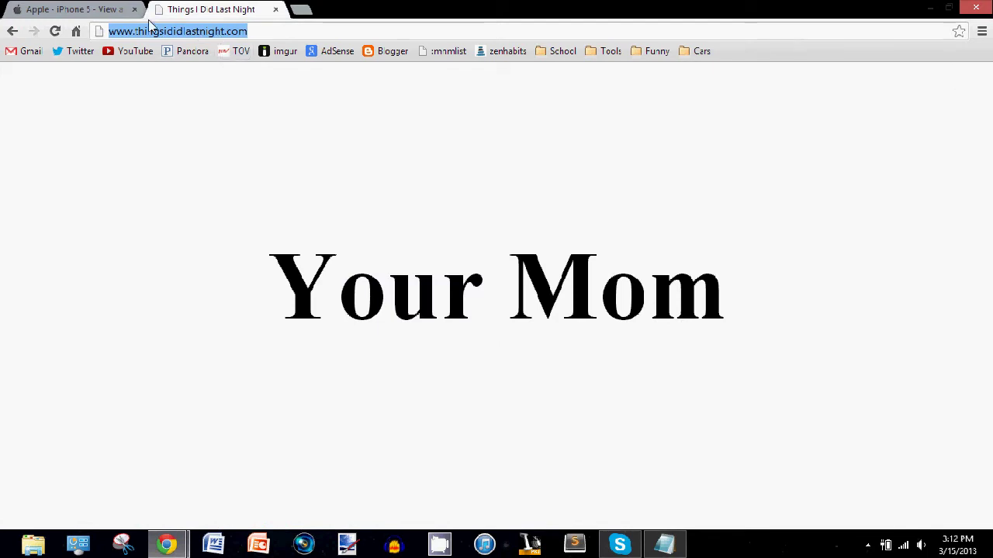
{"action": "left_click", "coordinate": [124, 9]}
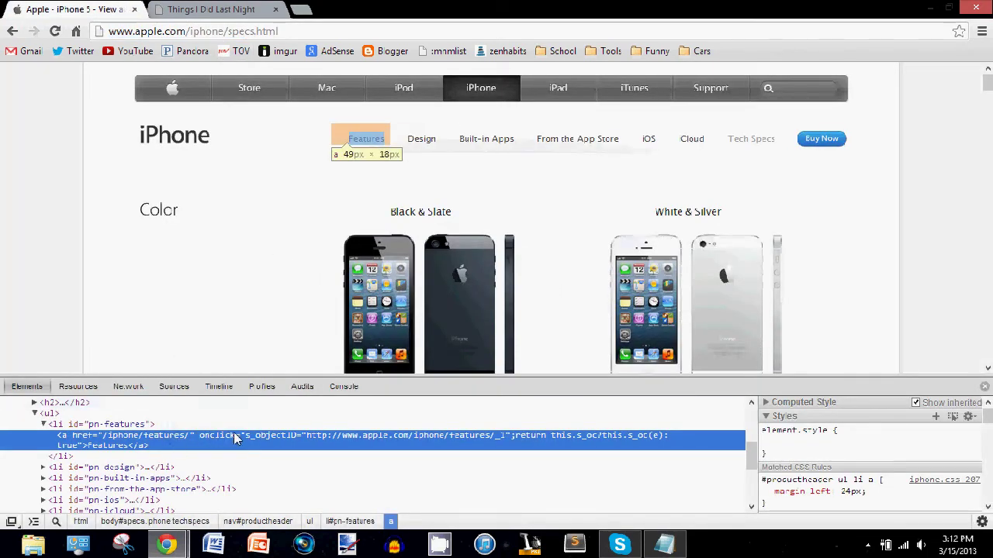
{"action": "double_click", "coordinate": [89, 436]}
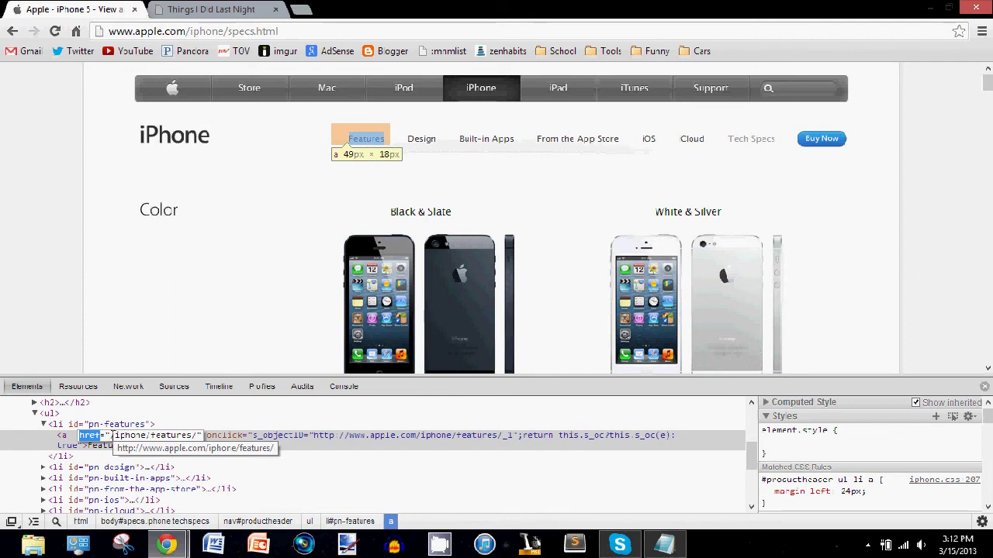
{"action": "left_click_drag", "start_coordinate": [112, 437], "coordinate": [200, 432]}
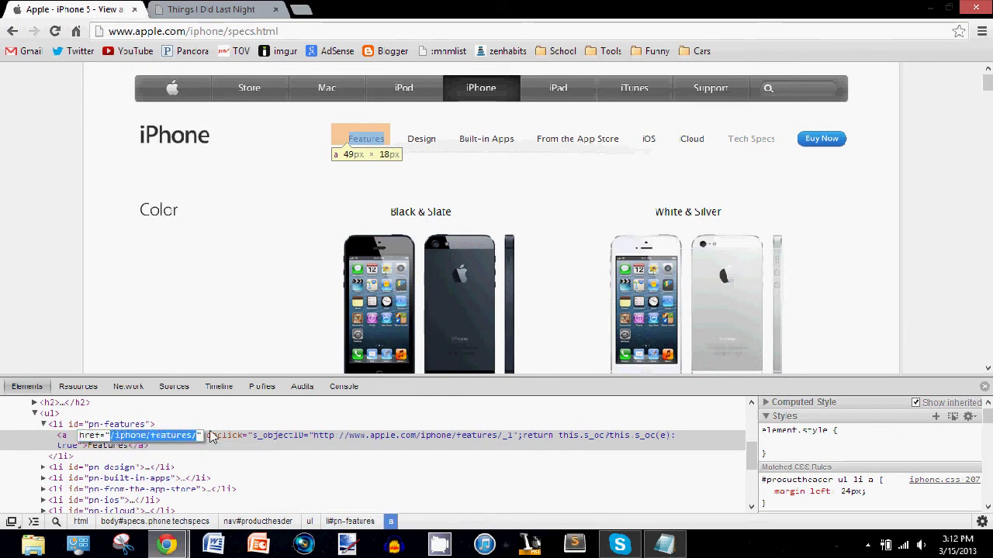
{"action": "type", "text": "http://www.thingsididlastnight.com/"}
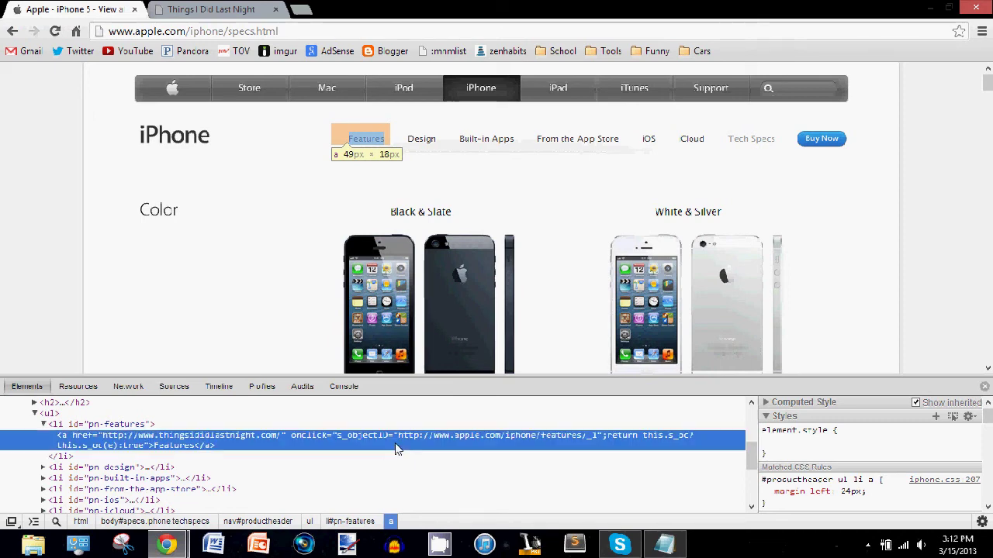
{"action": "left_click", "coordinate": [984, 386]}
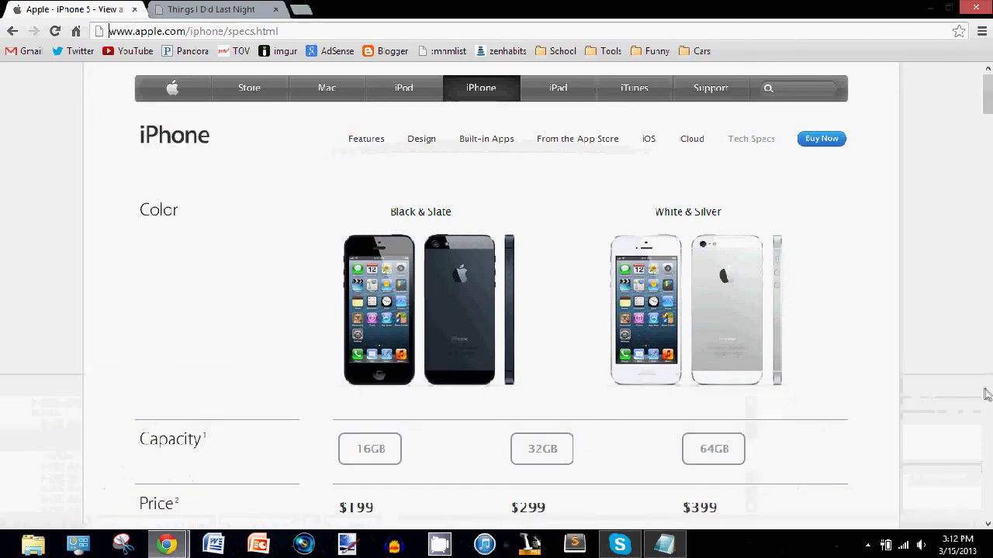
Step: Follow the edited Features link to Things I Did Last Night and close the duplicate tab
{"action": "scroll", "coordinate": [395, 377], "scroll_direction": "down", "scroll_amount": 1}
{"action": "scroll", "coordinate": [372, 271], "scroll_direction": "up", "scroll_amount": 1}
{"action": "scroll", "coordinate": [318, 267], "scroll_direction": "down", "scroll_amount": 1}
{"action": "scroll", "coordinate": [326, 284], "scroll_direction": "up", "scroll_amount": 1}
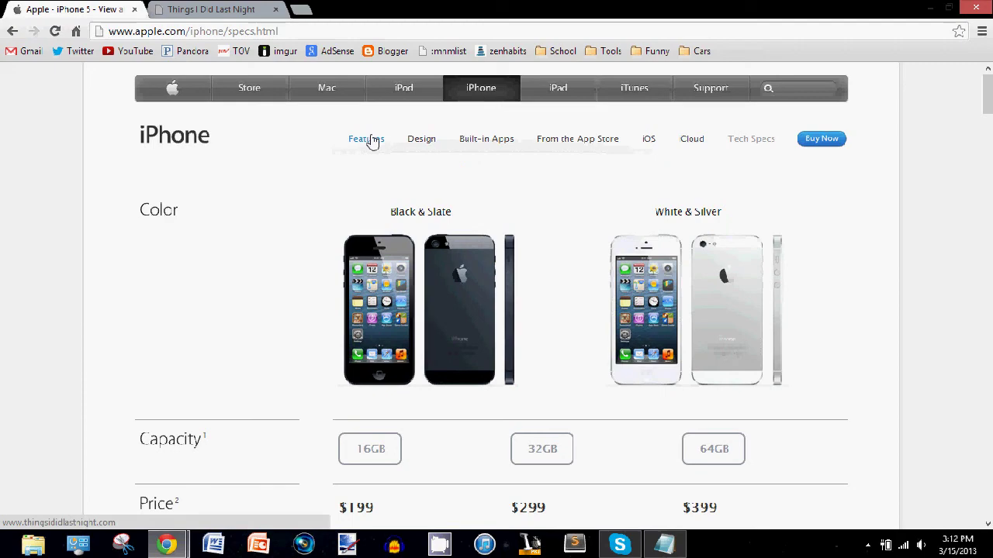
{"action": "scroll", "coordinate": [482, 325], "scroll_direction": "down", "scroll_amount": 2}
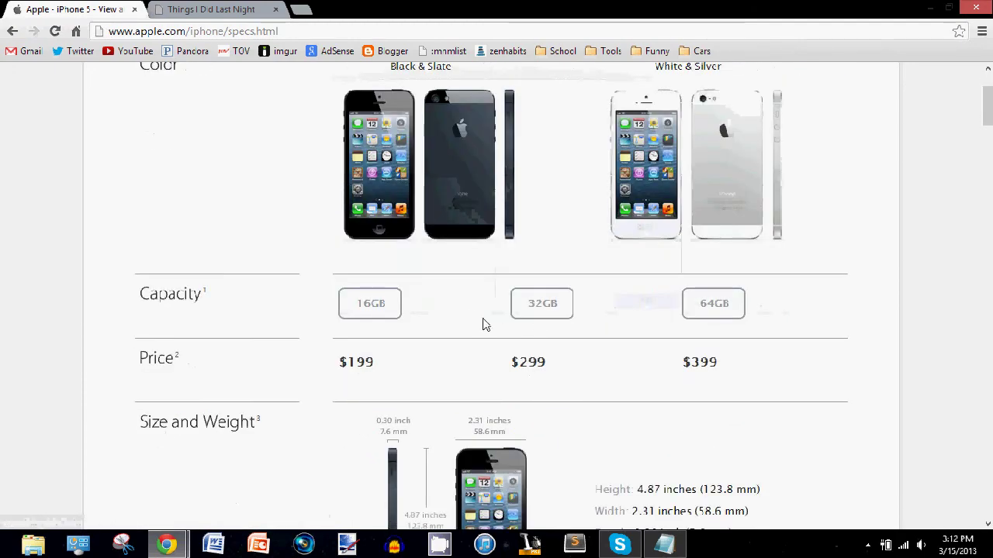
{"action": "scroll", "coordinate": [552, 361], "scroll_direction": "up", "scroll_amount": 2}
{"action": "scroll", "coordinate": [561, 142], "scroll_direction": "down", "scroll_amount": 4}
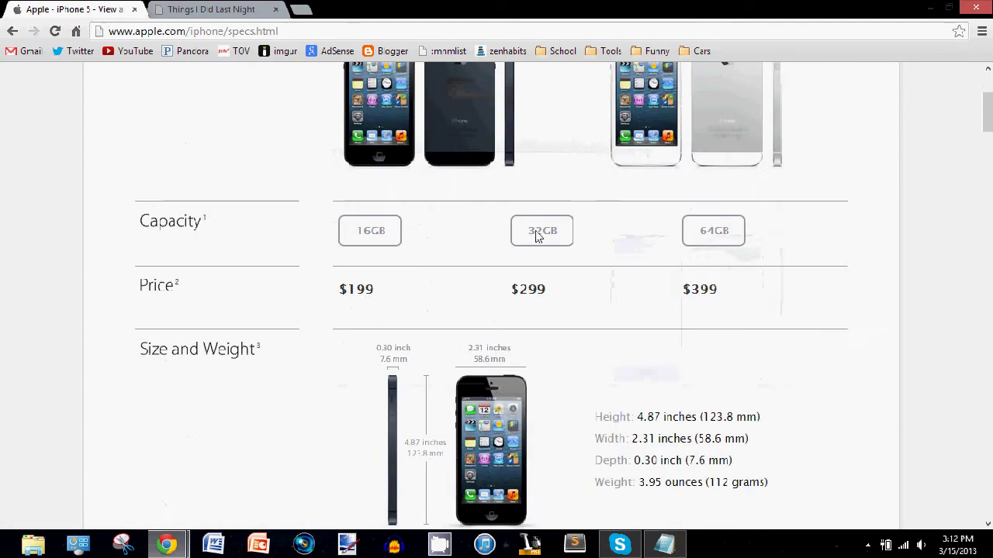
{"action": "scroll", "coordinate": [682, 408], "scroll_direction": "up", "scroll_amount": 4}
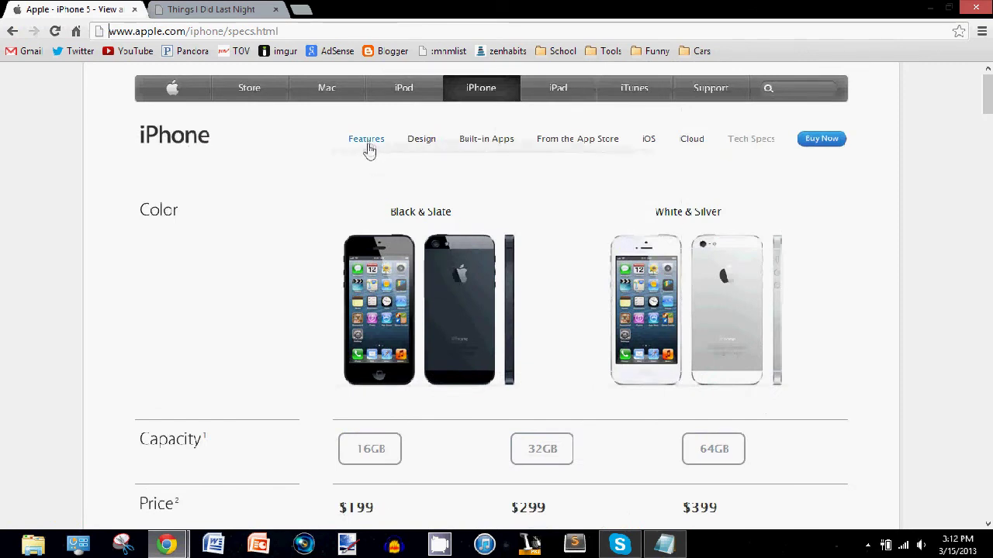
{"action": "left_click", "coordinate": [369, 145]}
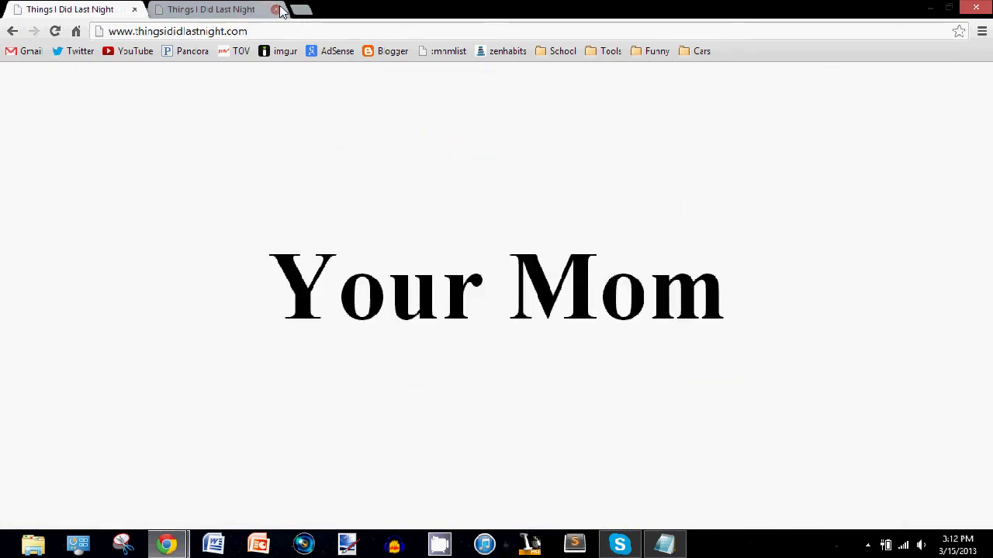
{"action": "left_click", "coordinate": [276, 9]}
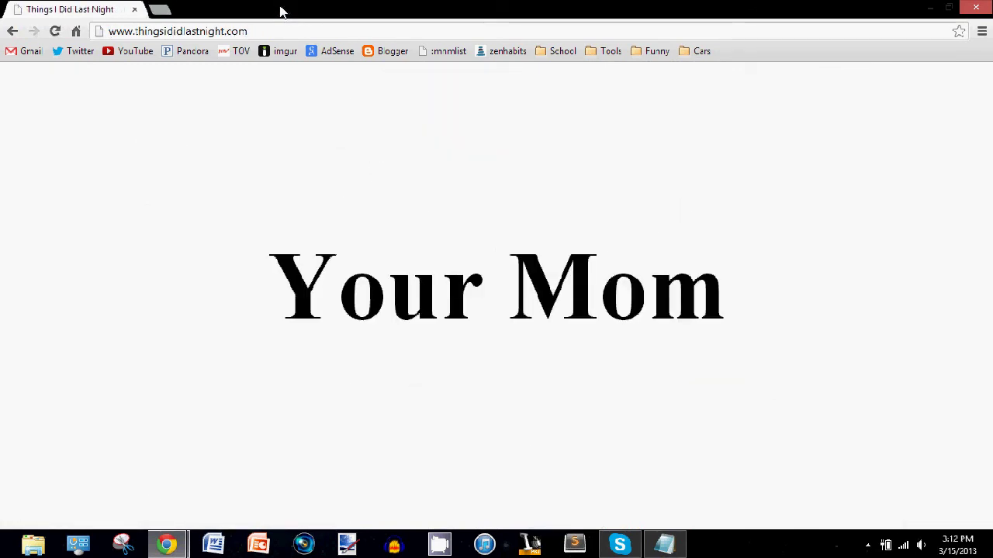